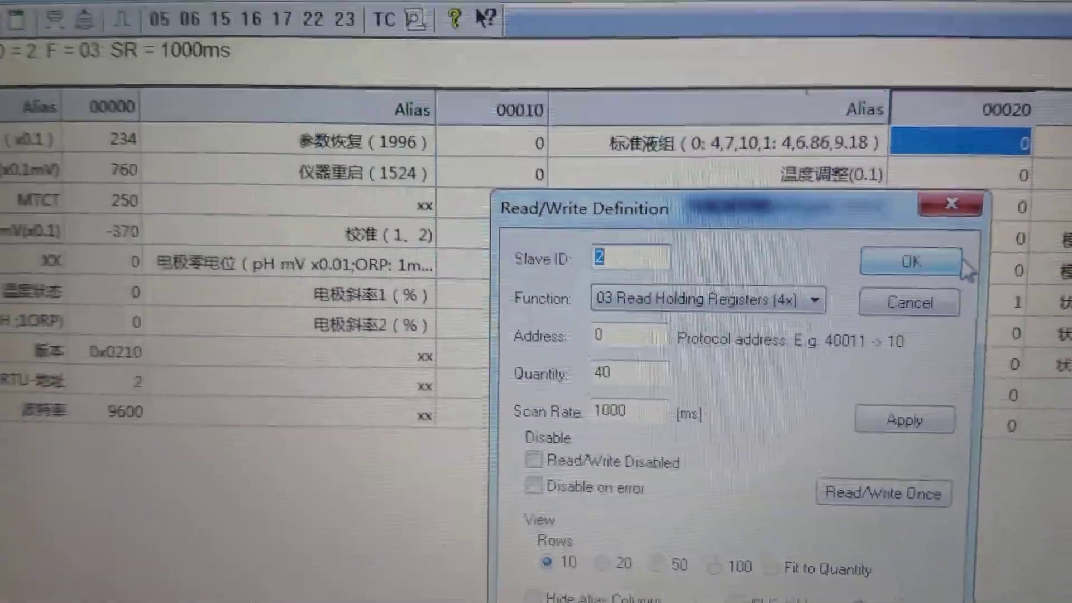
Confirm polling of 40 holding registers (function 03) from slave 2, address 0, every 1000 ms
left_click(922, 174)
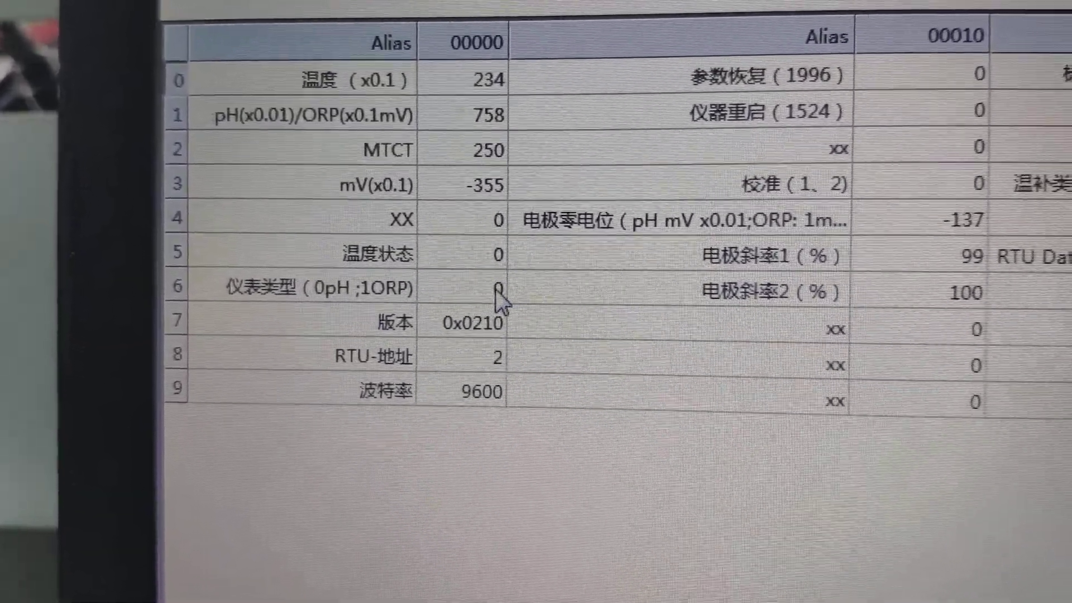
Write 0 to the instrument type register in row 6 to select pH mode
left_click(466, 298)
double_click(470, 290)
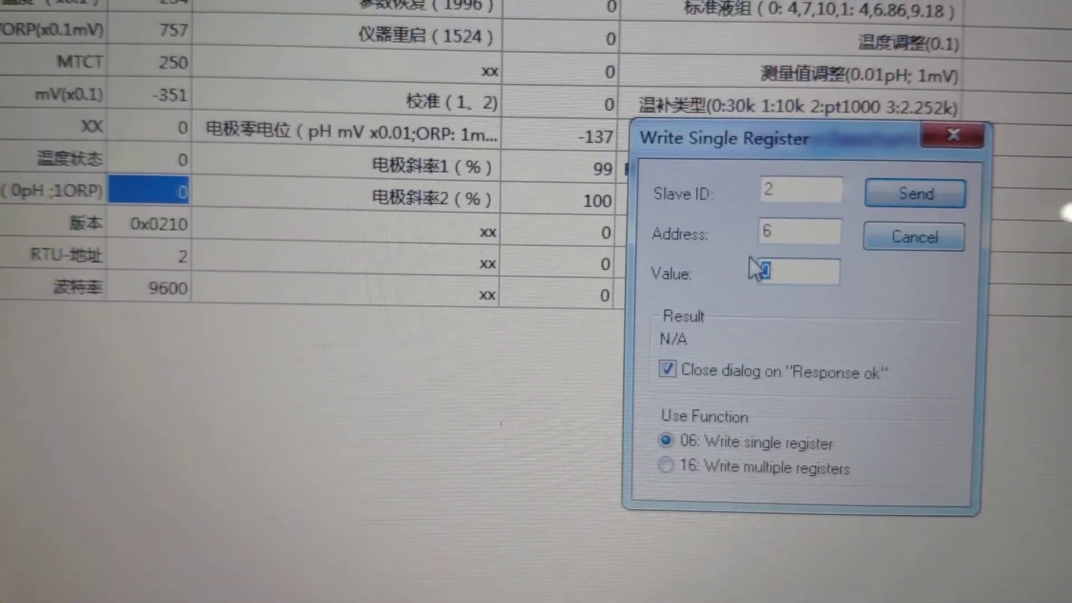
left_click(915, 194)
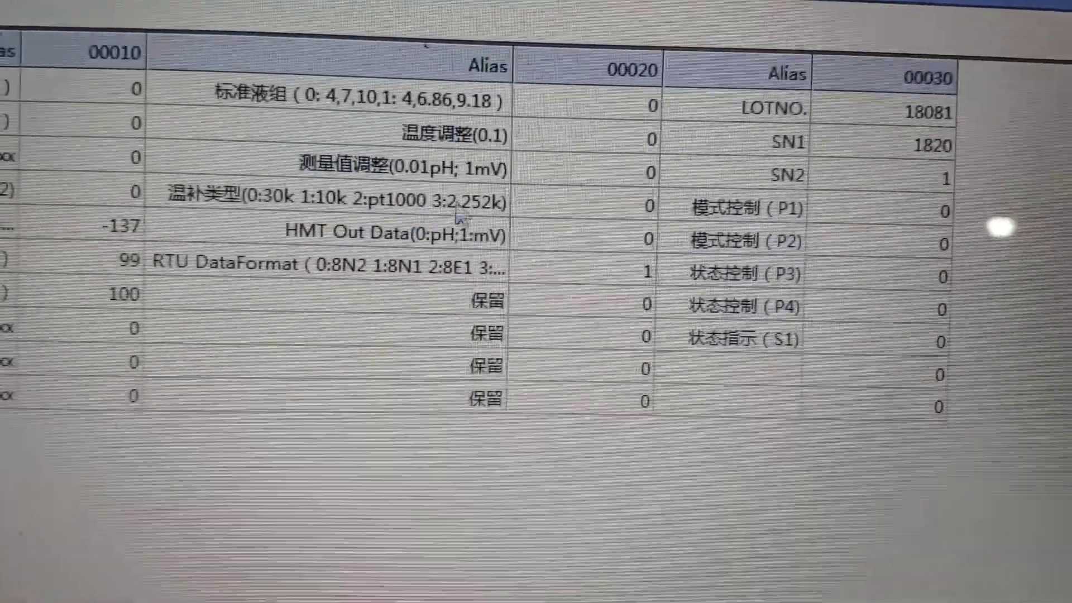
Select the temperature-compensation type (温补类型) register value and start a write to it
left_click(452, 203)
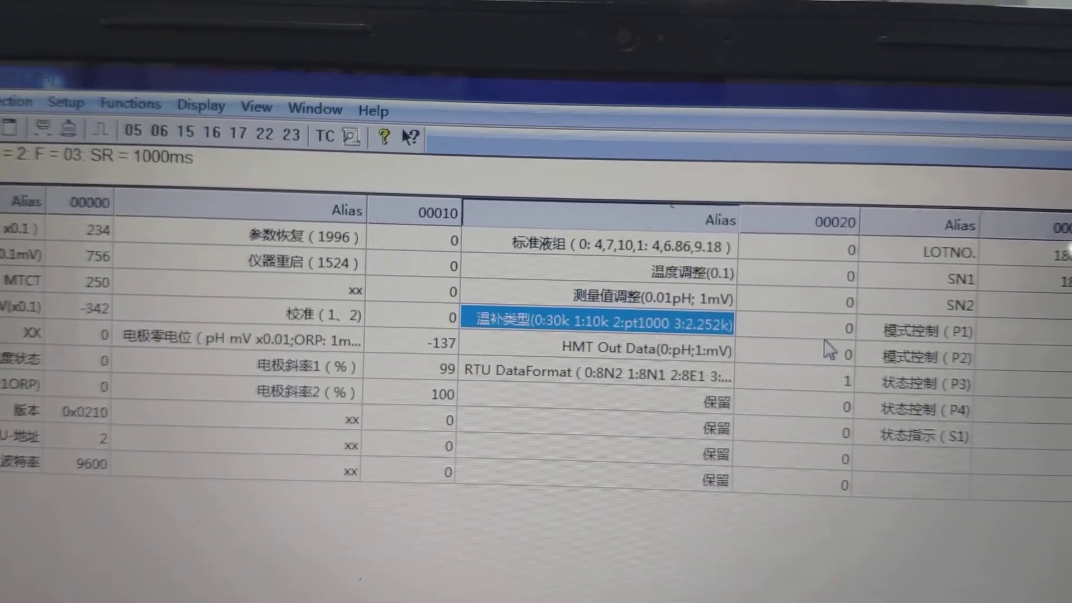
left_click(821, 328)
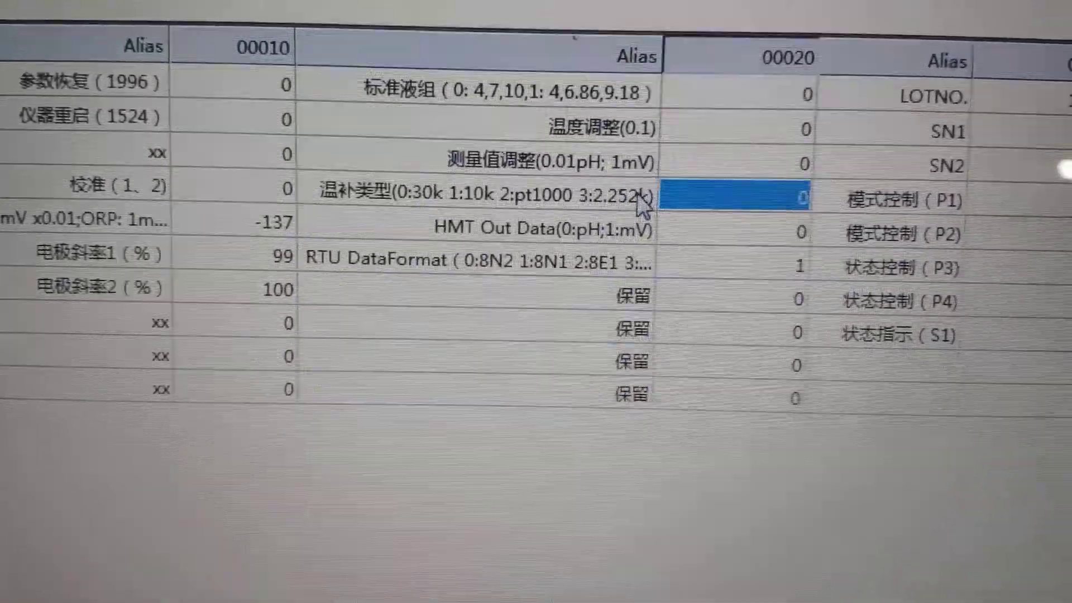
double_click(788, 202)
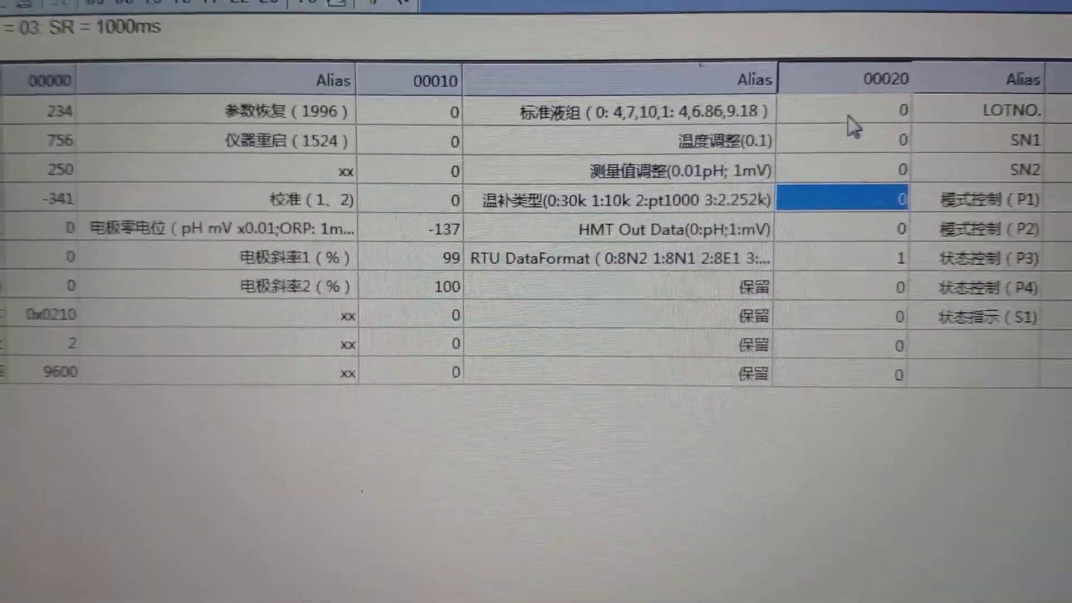
left_click(866, 134)
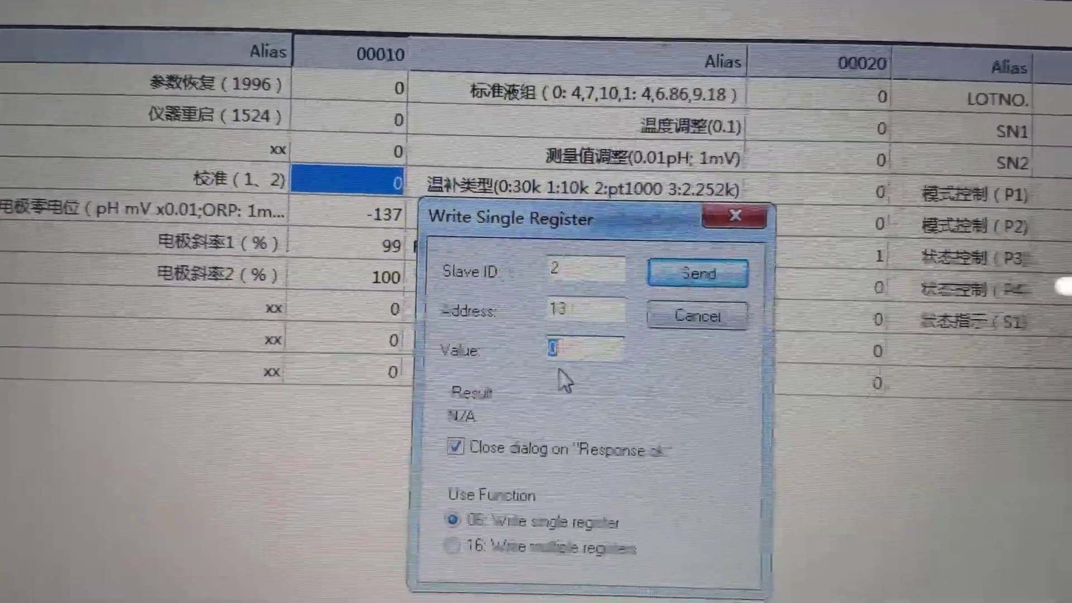
type("1")
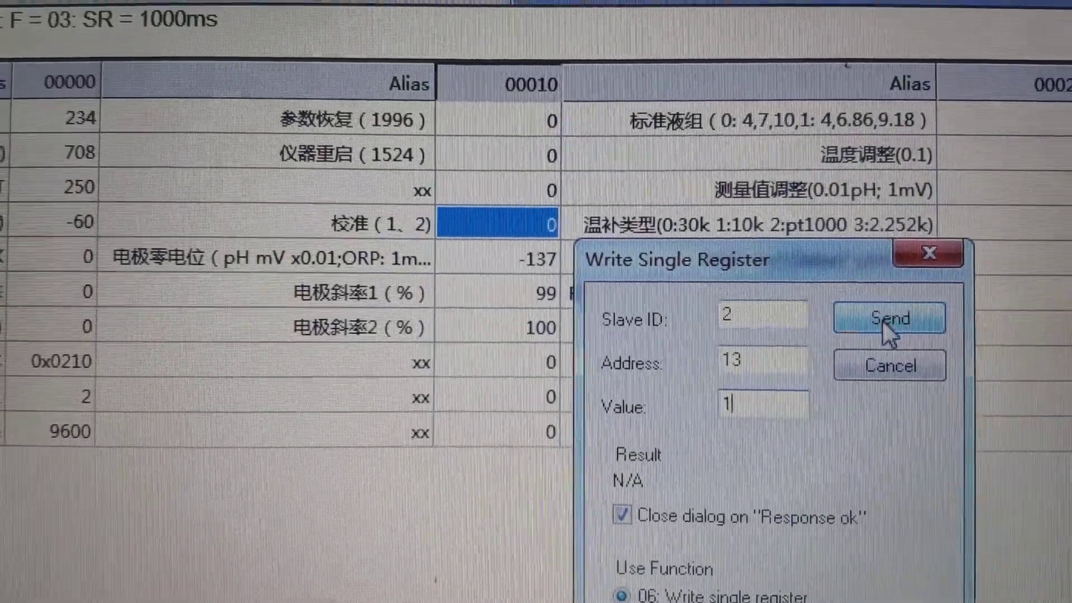
Send calibration command 1 to register 13 with the electrode in pH 7 buffer
left_click(879, 320)
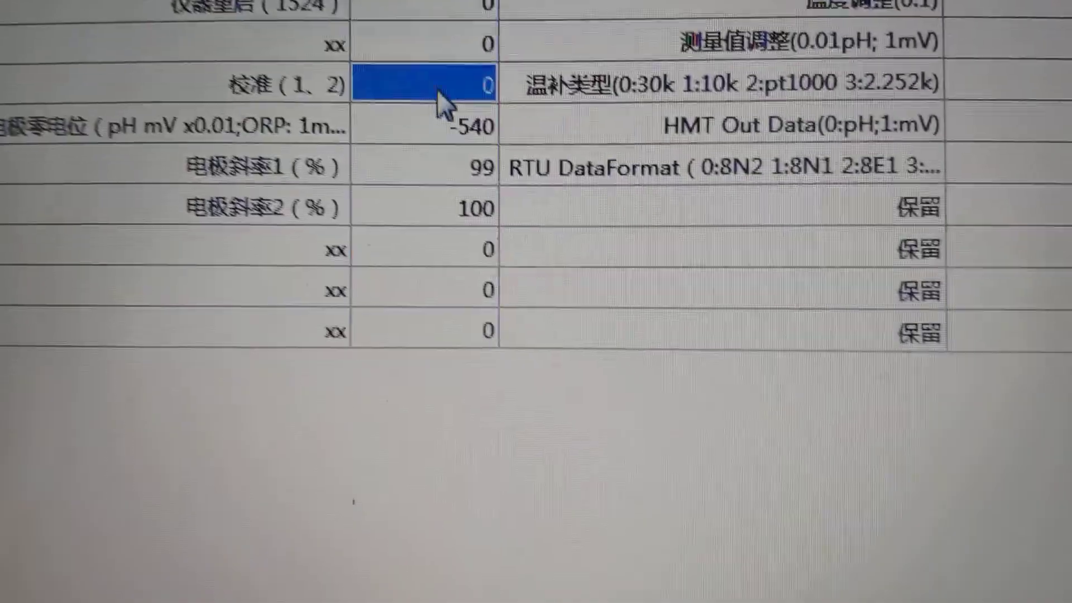
Start a single-register write on the 校准 (1、2) register at address 13
double_click(491, 93)
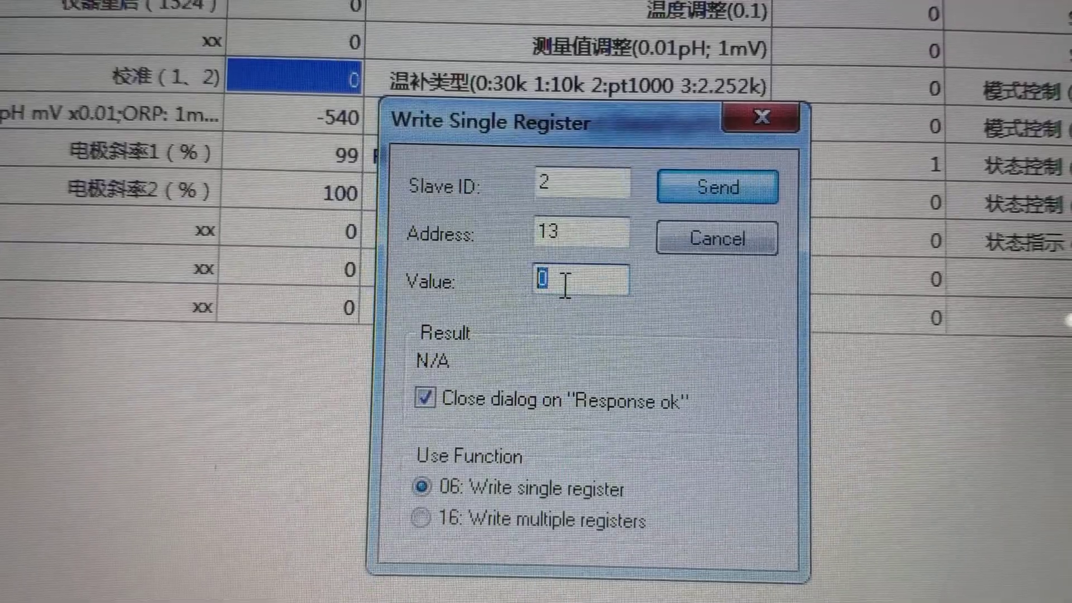
type("2")
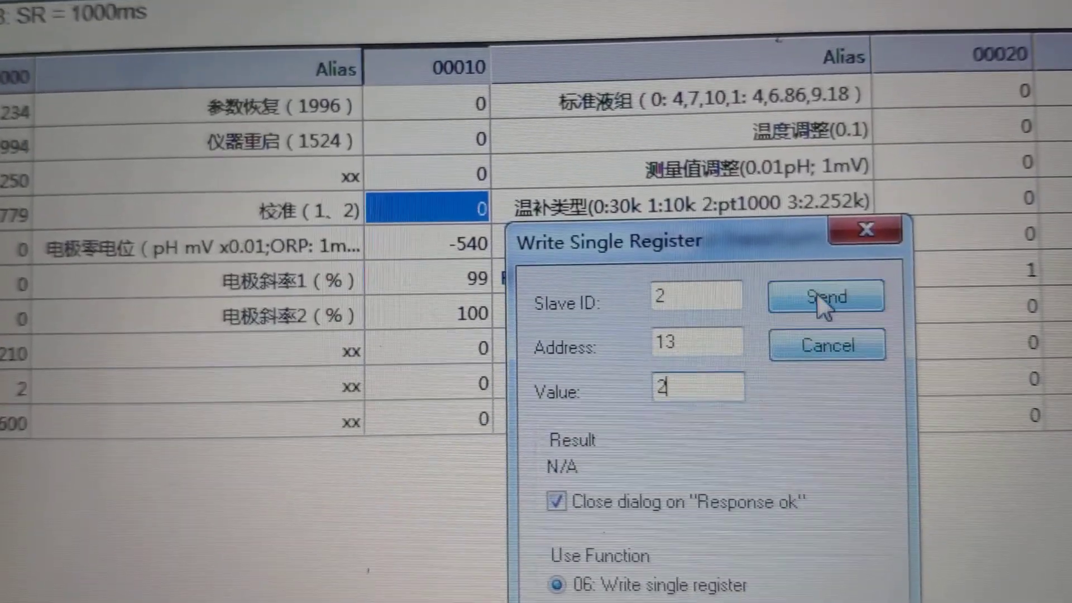
Send calibration command 2 to register 13 with the electrode in pH 10 buffer
left_click(826, 300)
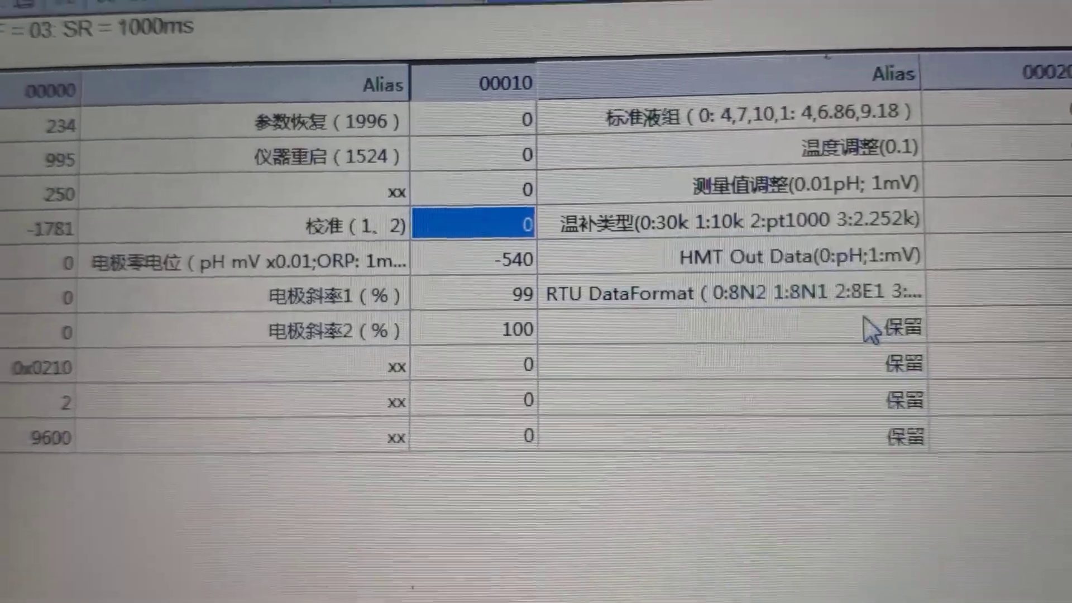